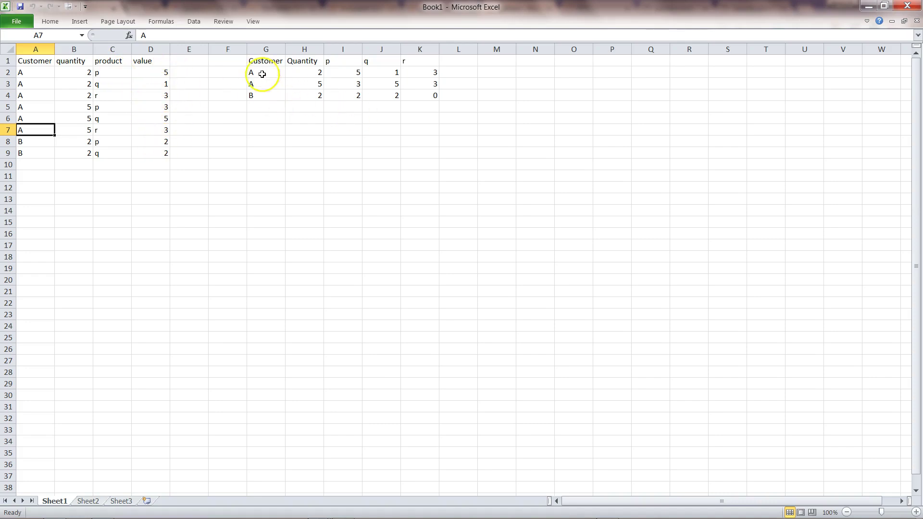
Highlight the target layout G1:K4 in Excel, then switch to the Jupyter notebook.
{"action": "left_click_drag", "start_coordinate": [264, 62], "coordinate": [422, 94]}
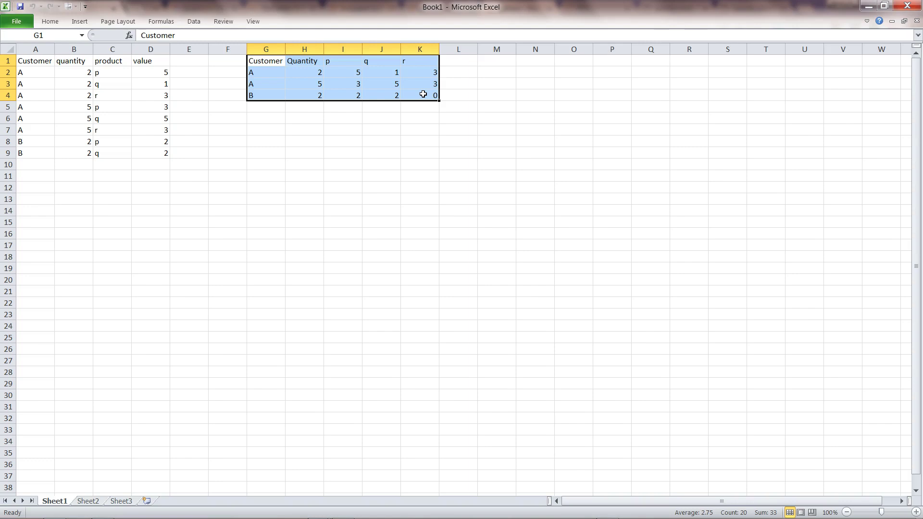
{"action": "key", "text": "alt"}
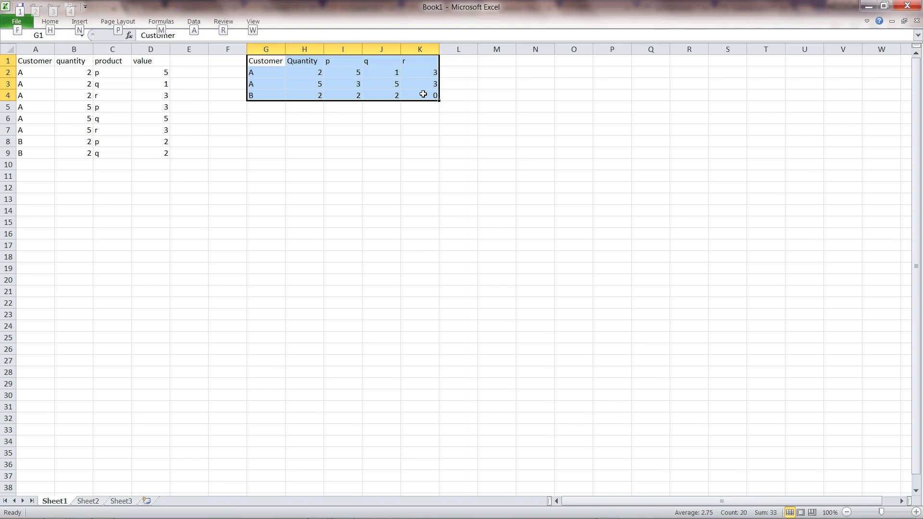
{"action": "key", "text": "alt+Tab"}
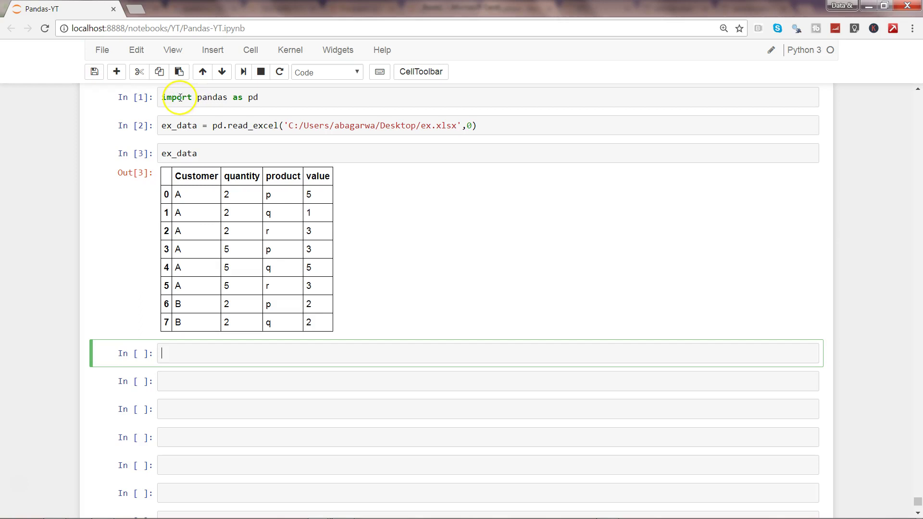
{"action": "left_click_drag", "start_coordinate": [174, 98], "coordinate": [270, 100]}
{"action": "left_click", "coordinate": [269, 100]}
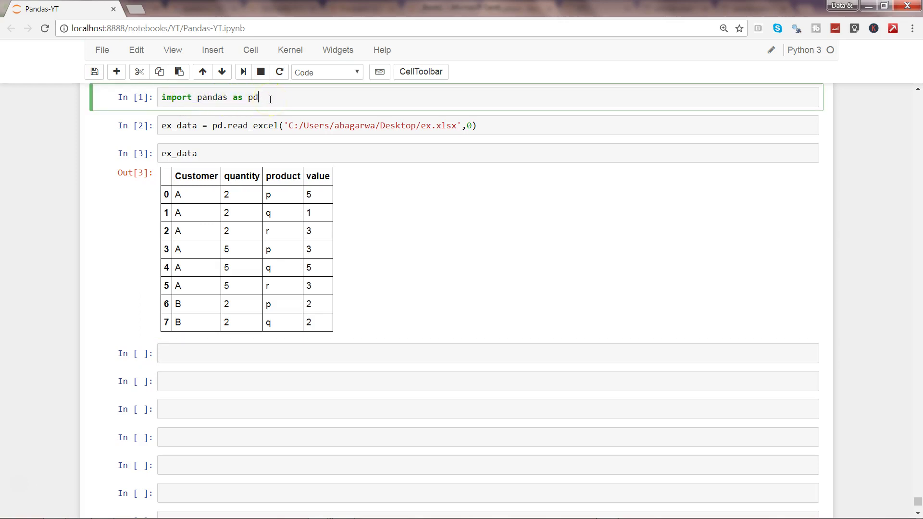
{"action": "left_click_drag", "start_coordinate": [163, 126], "coordinate": [250, 129]}
{"action": "left_click", "coordinate": [249, 129]}
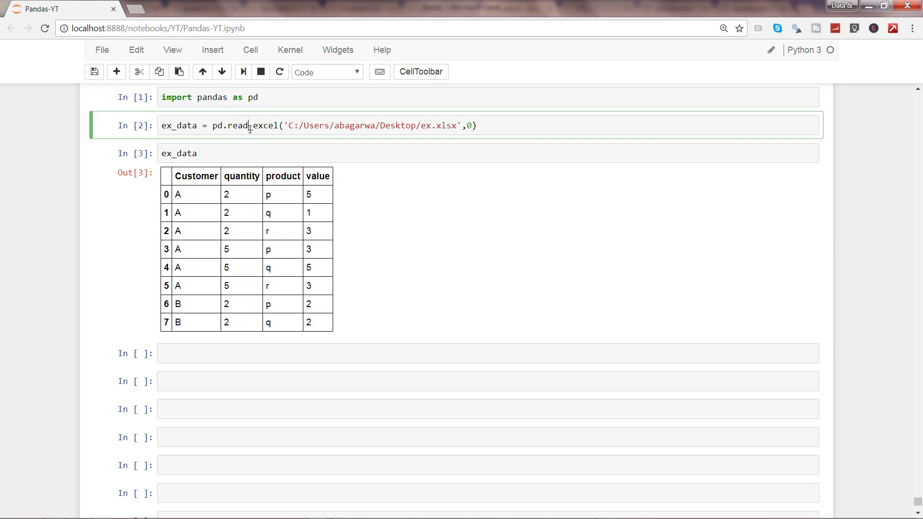
{"action": "left_click", "coordinate": [173, 128]}
{"action": "left_click_drag", "start_coordinate": [242, 127], "coordinate": [279, 126]}
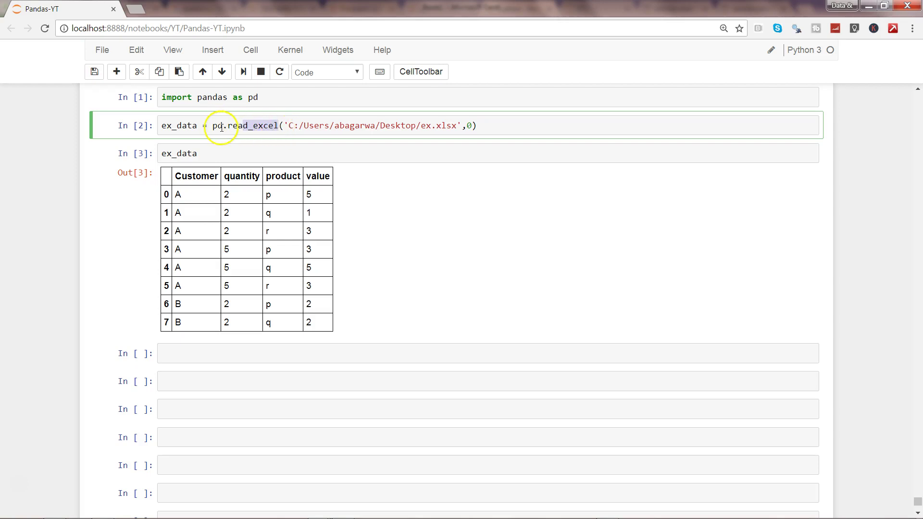
{"action": "left_click", "coordinate": [474, 125]}
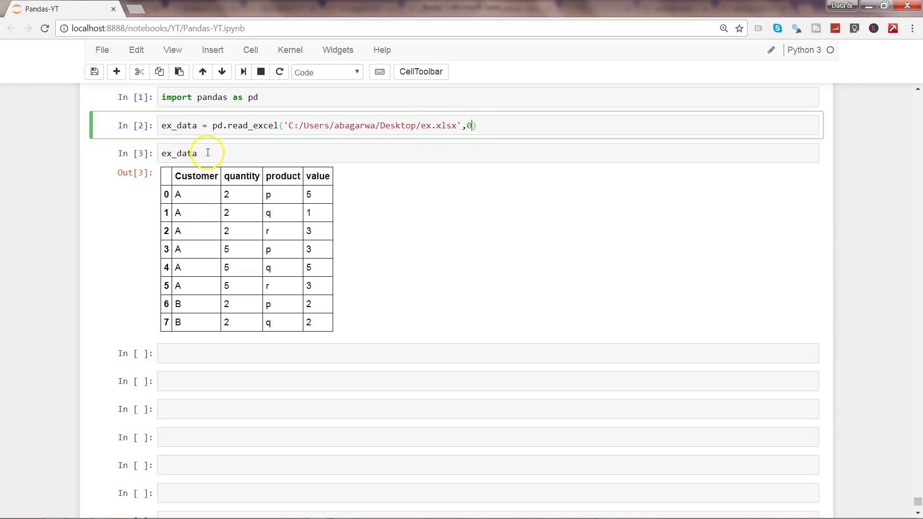
{"action": "double_click", "coordinate": [163, 152]}
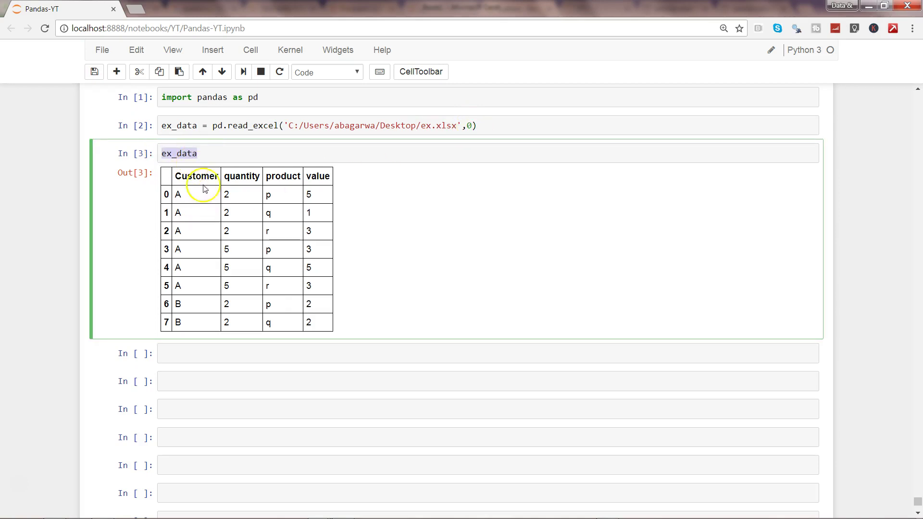
Write pd.pivot_table(ex_data, values=value, index=['Customer','quantity'], columns='product') in a new cell.
{"action": "left_click", "coordinate": [252, 358]}
{"action": "type", "text": "e"}
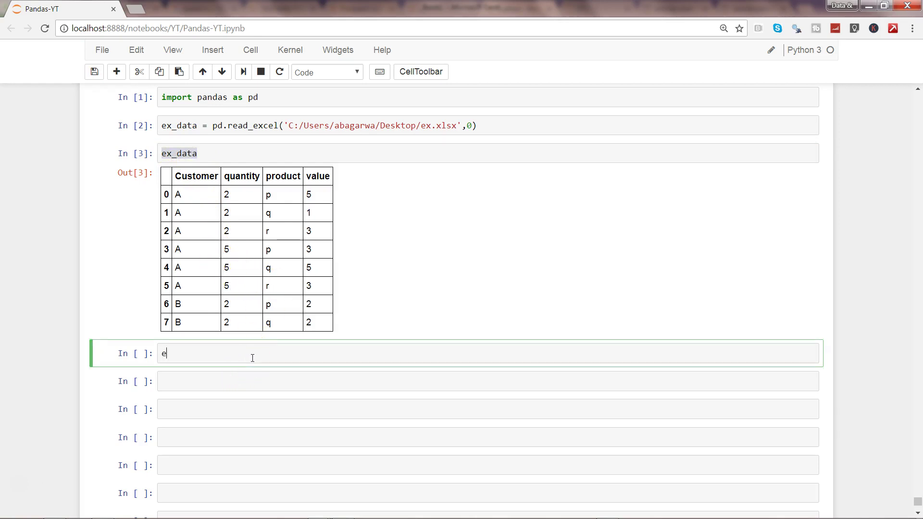
{"action": "type", "text": "x_data"}
{"action": "type", "text": "_reshape ="}
{"action": "type", "text": " pd.pi"}
{"action": "type", "text": "v"}
{"action": "key", "text": "Down"}
{"action": "key", "text": "Return"}
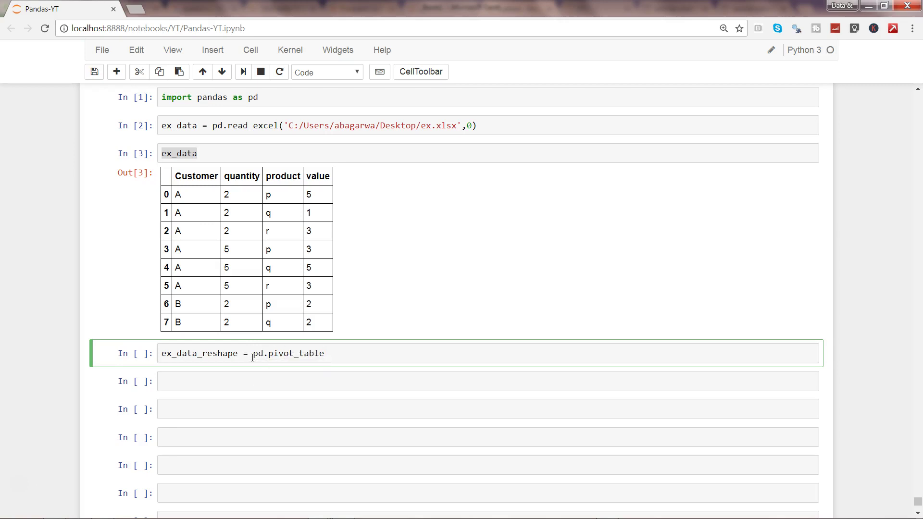
{"action": "type", "text": "("}
{"action": "key", "text": "shift+Tab"}
{"action": "key", "text": "shift+Tab"}
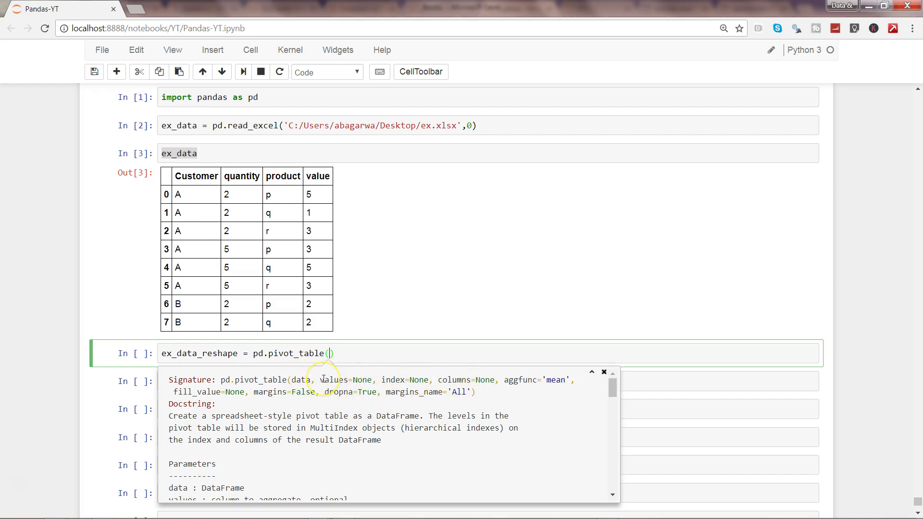
{"action": "type", "text": "ex"}
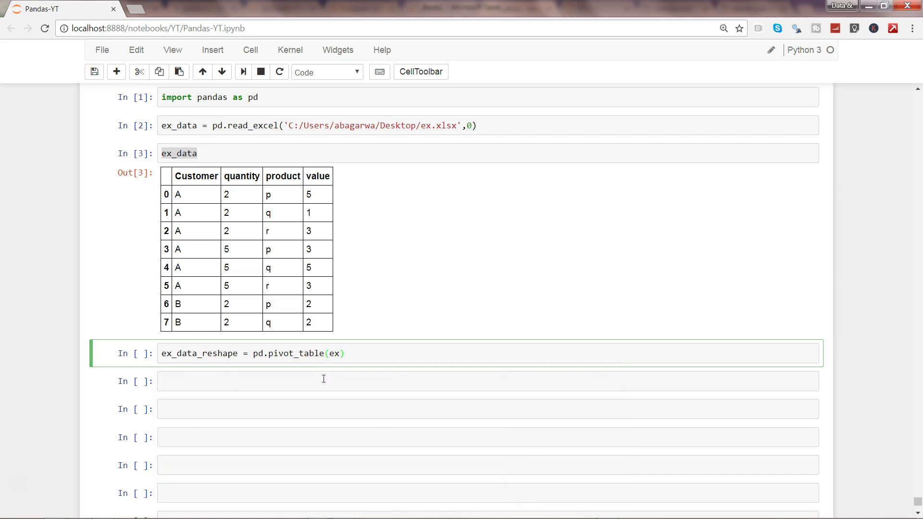
{"action": "type", "text": "_data,"}
{"action": "key", "text": "shift+Tab"}
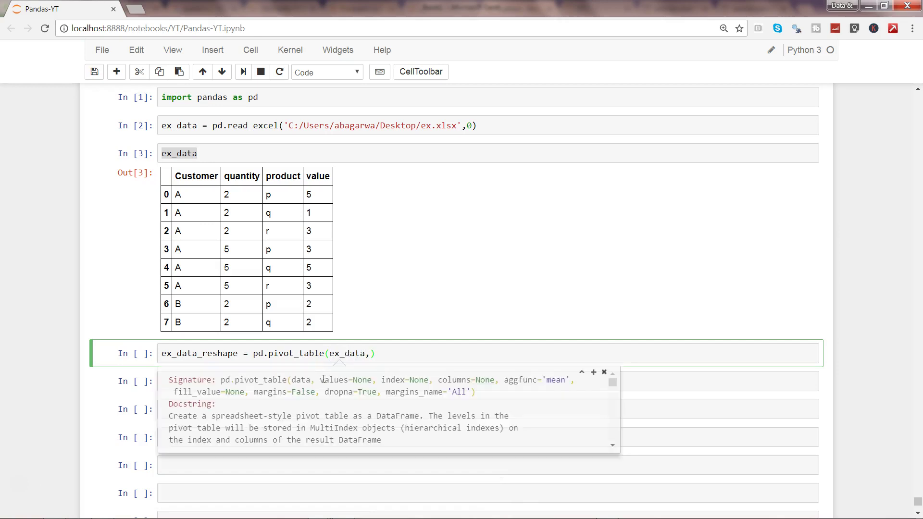
{"action": "key", "text": "shift+Tab"}
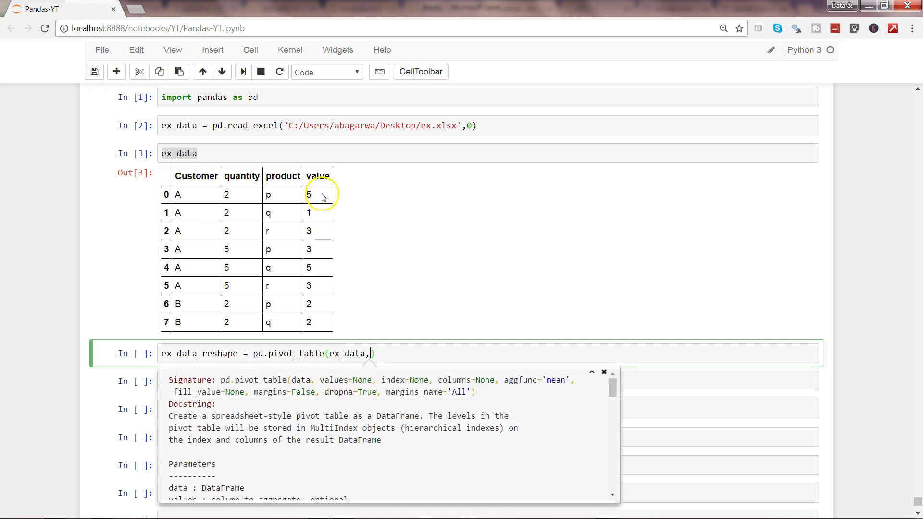
{"action": "type", "text": "values"}
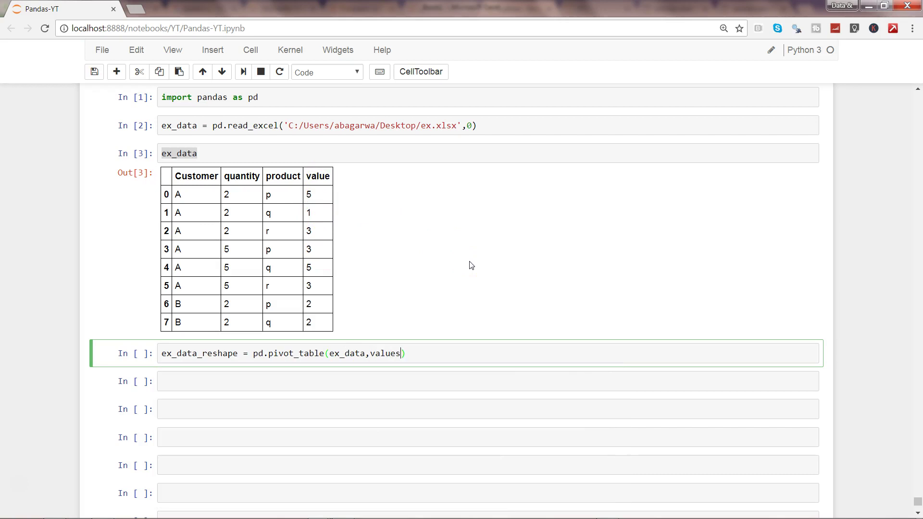
{"action": "type", "text": "=value"}
{"action": "type", "text": ",index="}
{"action": "type", "text": "['Cu"}
{"action": "type", "text": "stomer',"}
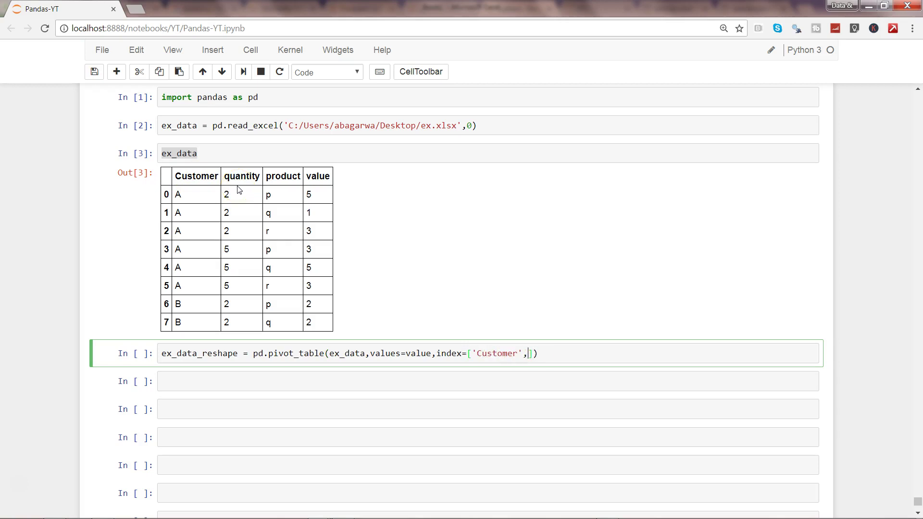
{"action": "type", "text": "'"}
{"action": "type", "text": "quan"}
{"action": "type", "text": "tity'"}
{"action": "type", "text": "],col"}
{"action": "key", "text": "Tab"}
{"action": "key", "text": "Return"}
{"action": "type", "text": "'product"}
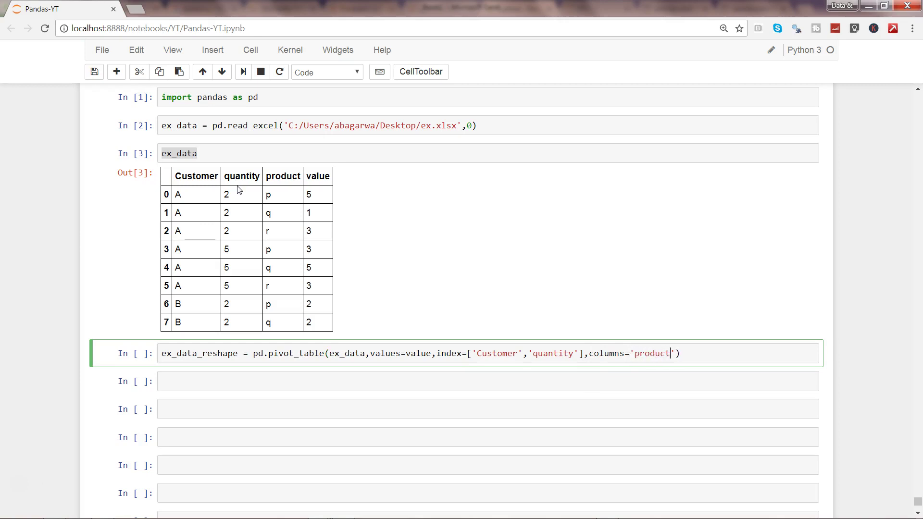
{"action": "type", "text": "')"}
Run the pivot_table cell and fix its NameError by quoting 'value'.
{"action": "key", "text": "shift+Return"}
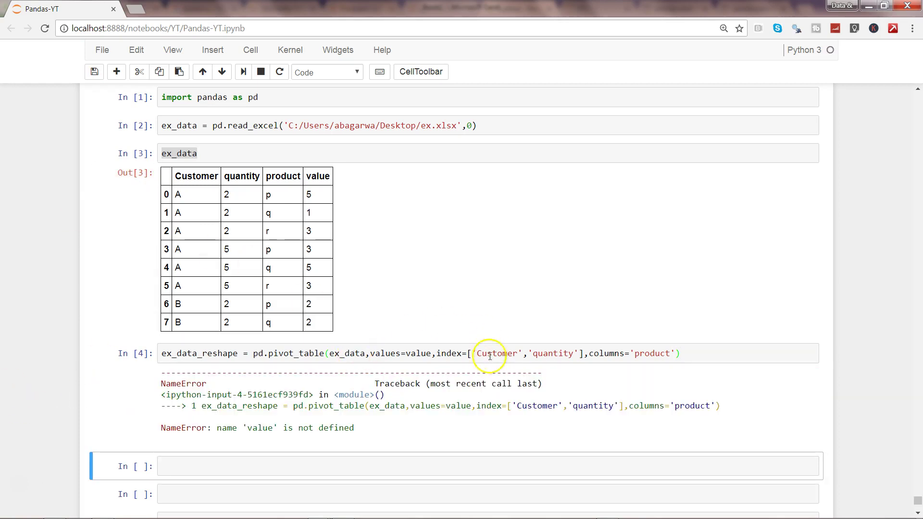
{"action": "left_click", "coordinate": [407, 353]}
{"action": "type", "text": "'"}
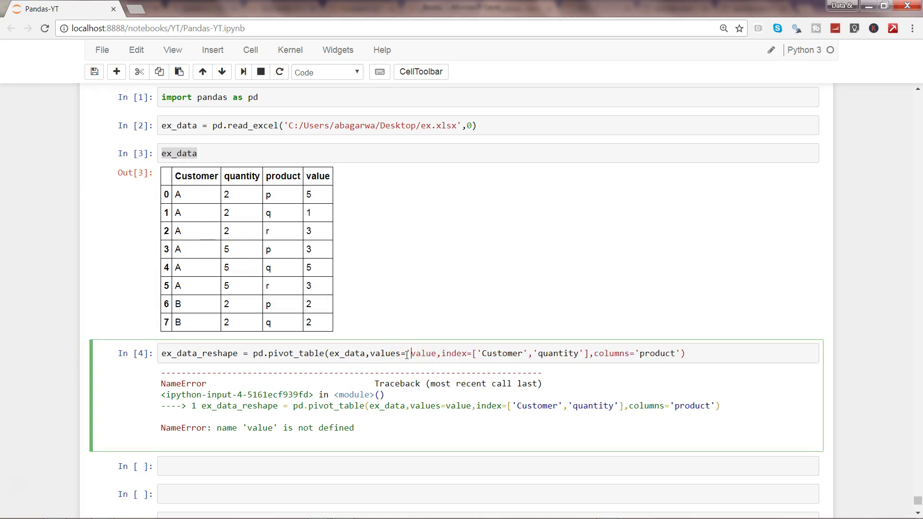
{"action": "key", "text": "Right"}
{"action": "key", "text": "Right"}
{"action": "key", "text": "Right"}
{"action": "type", "text": "'"}
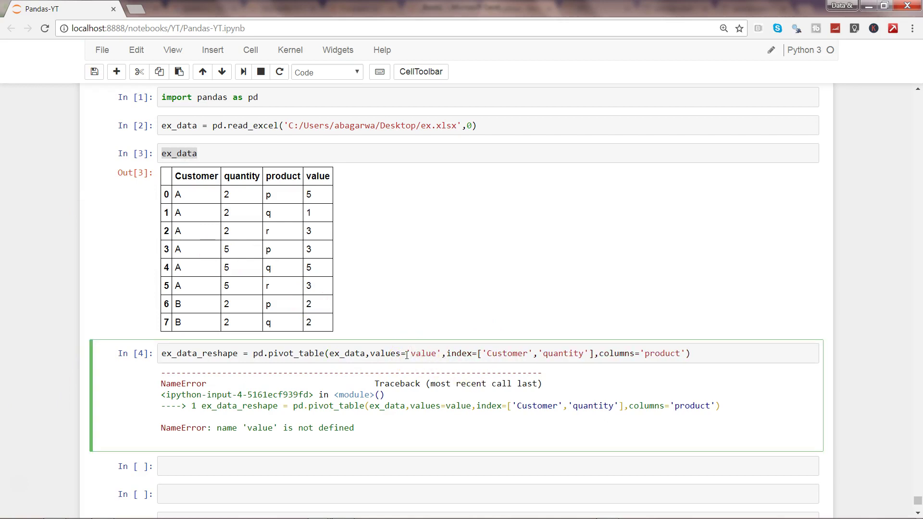
{"action": "key", "text": "shift+Return"}
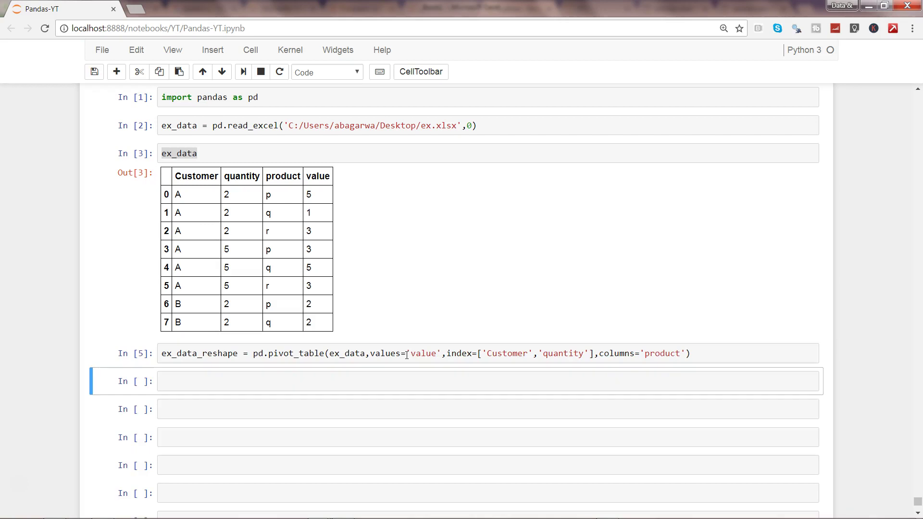
Display ex_data_reshape, showing p, q, r as product columns.
{"action": "left_click", "coordinate": [335, 383]}
{"action": "type", "text": "ex_"}
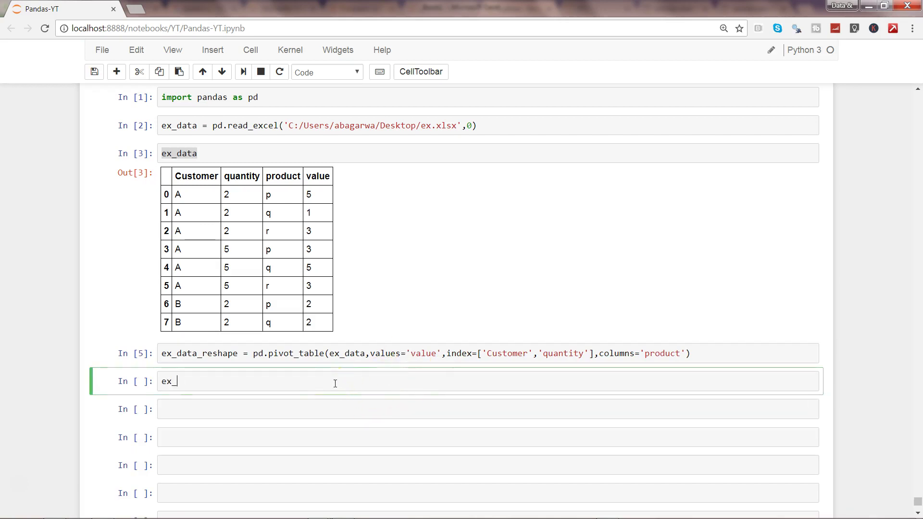
{"action": "type", "text": "data_reshap"}
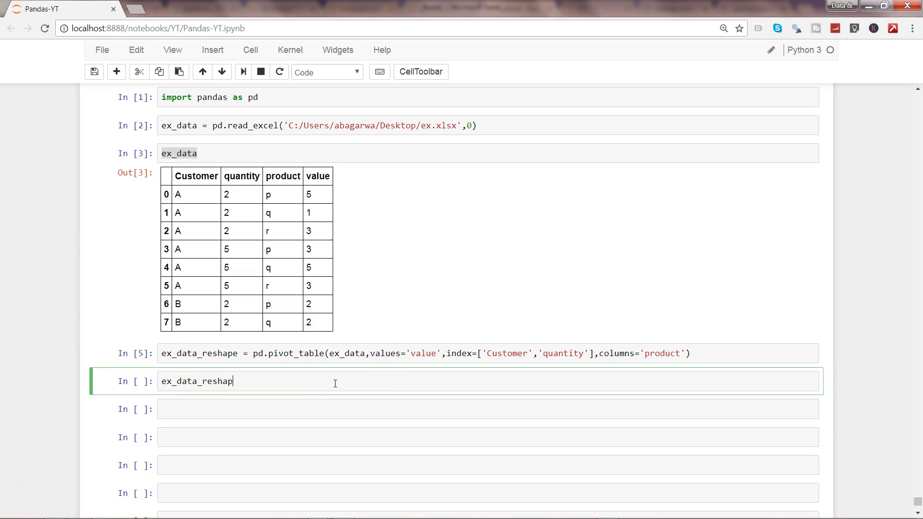
{"action": "type", "text": "e"}
{"action": "key", "text": "shift+Return"}
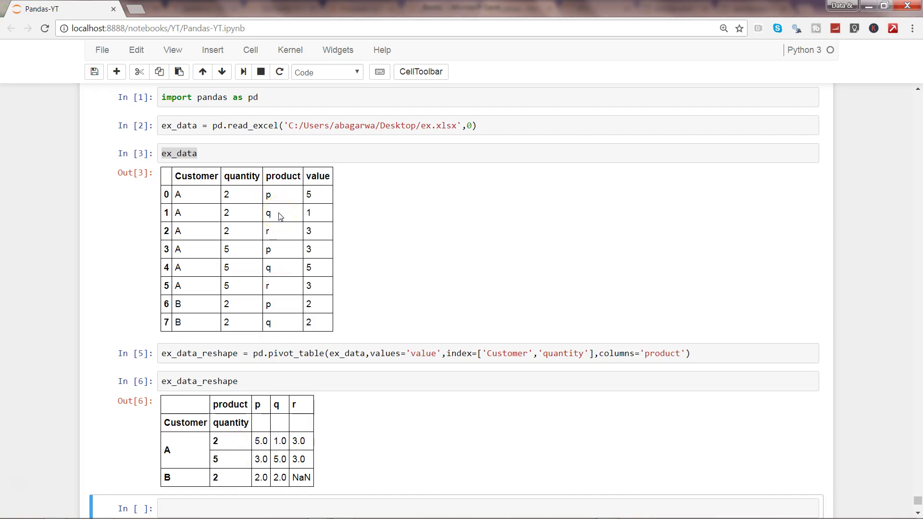
{"action": "key", "text": "alt+Tab"}
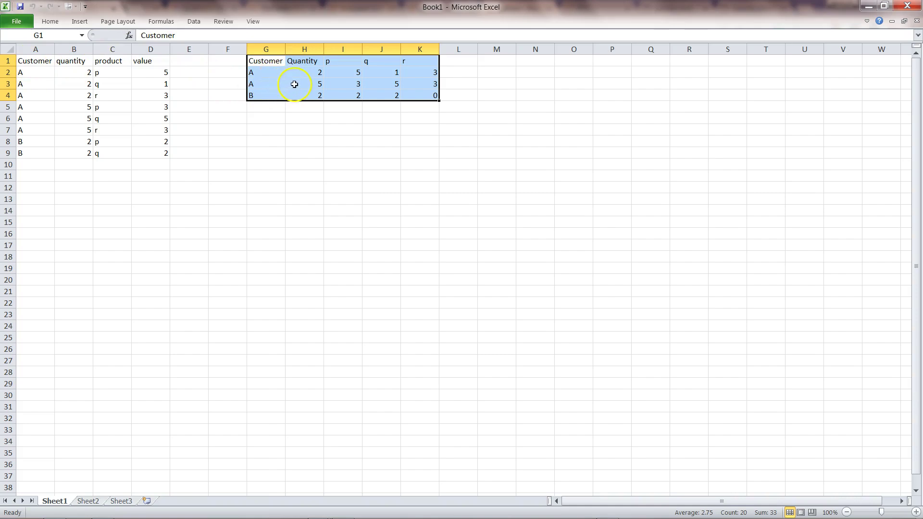
Alternate between Excel's target layout and the notebook's pivot output, ending on the notebook.
{"action": "key", "text": "alt+Tab"}
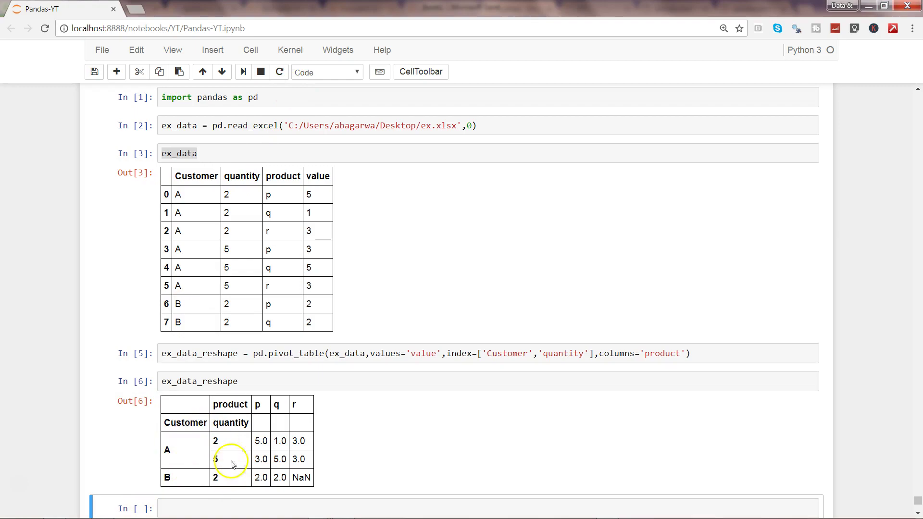
{"action": "key", "text": "alt+Tab"}
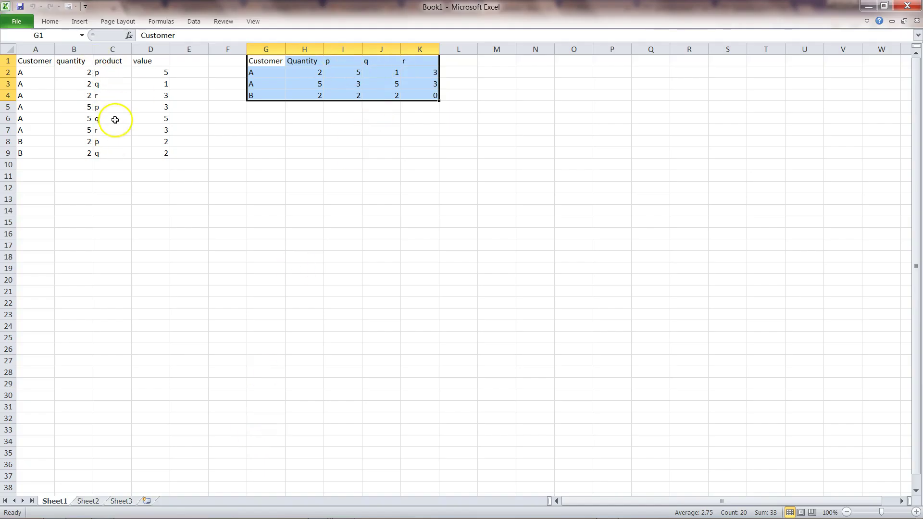
{"action": "key", "text": "alt+Tab"}
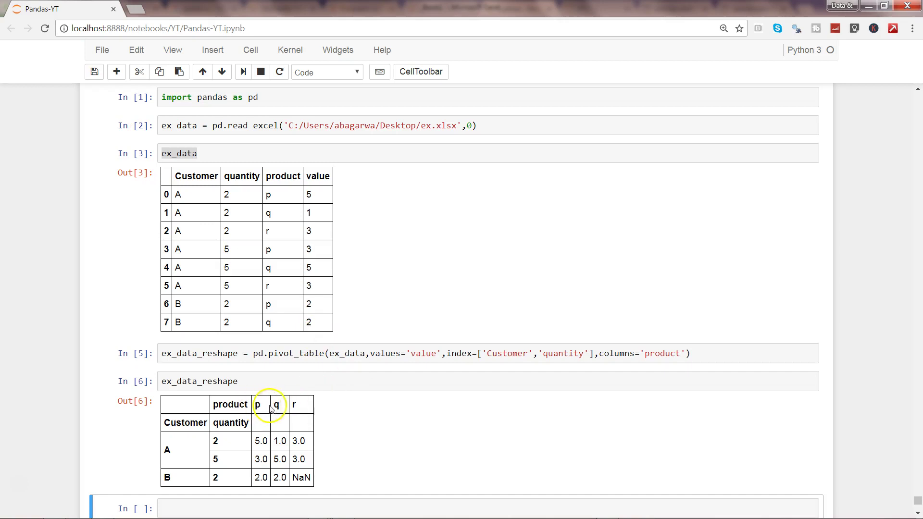
{"action": "key", "text": "alt+Tab"}
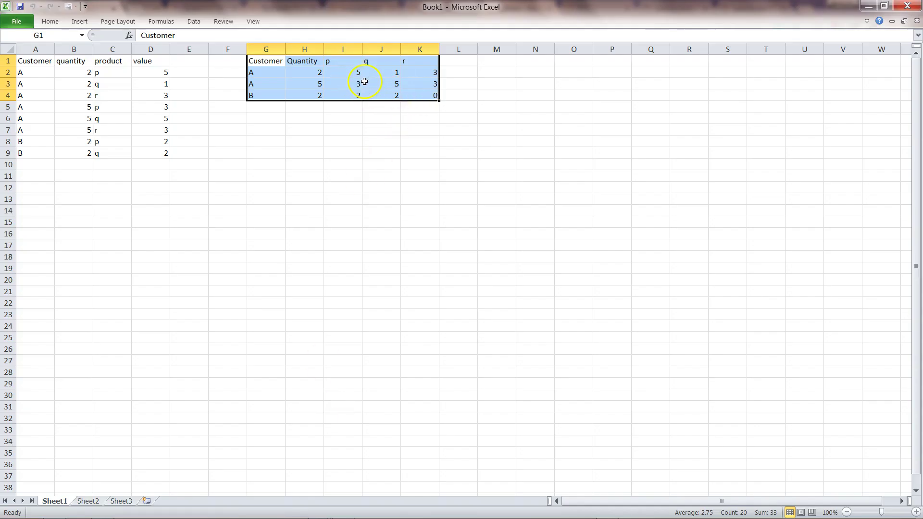
{"action": "key", "text": "alt+Tab"}
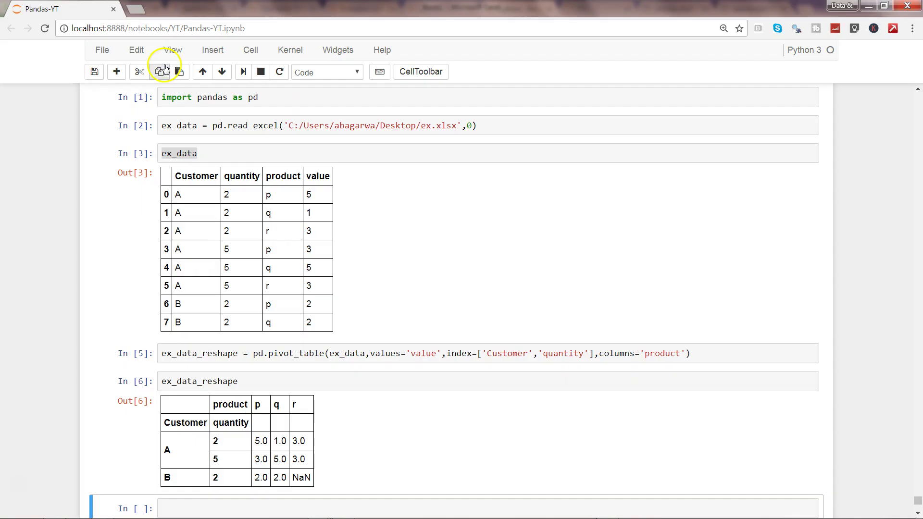